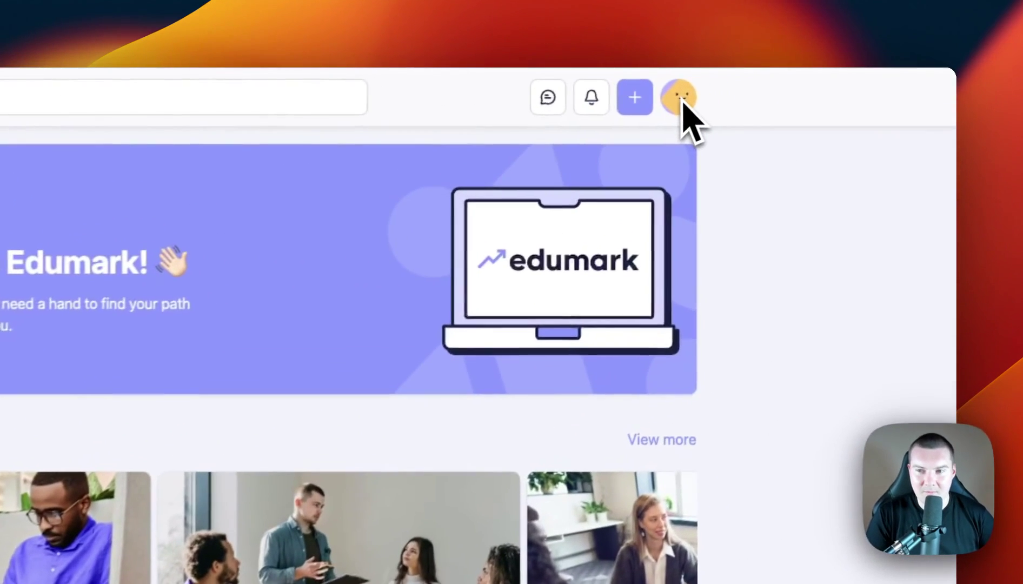
# Go to Administration from the avatar menu and view the Staff page under People.
pyautogui.click(813, 84)
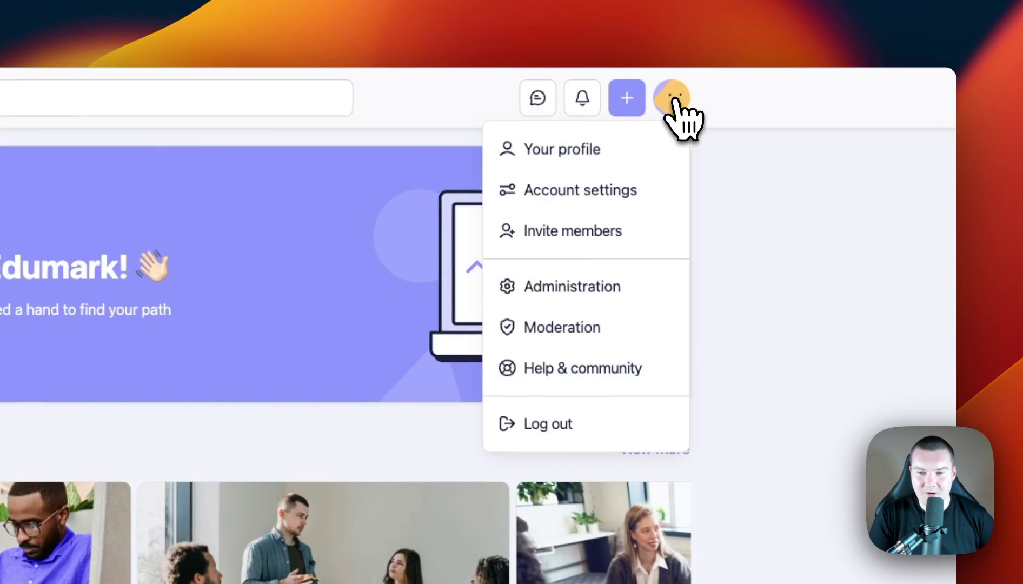
pyautogui.click(588, 286)
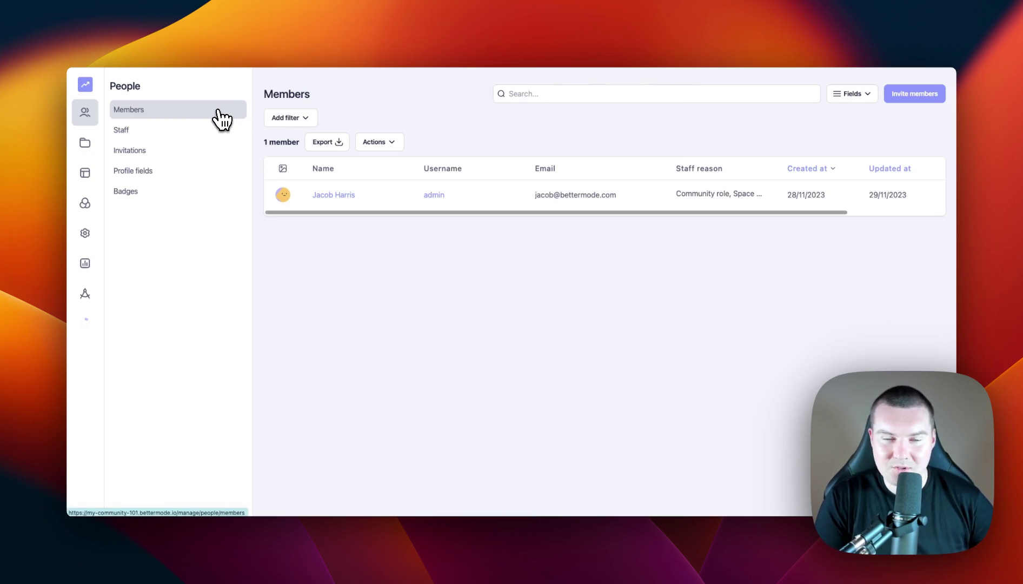
pyautogui.click(204, 130)
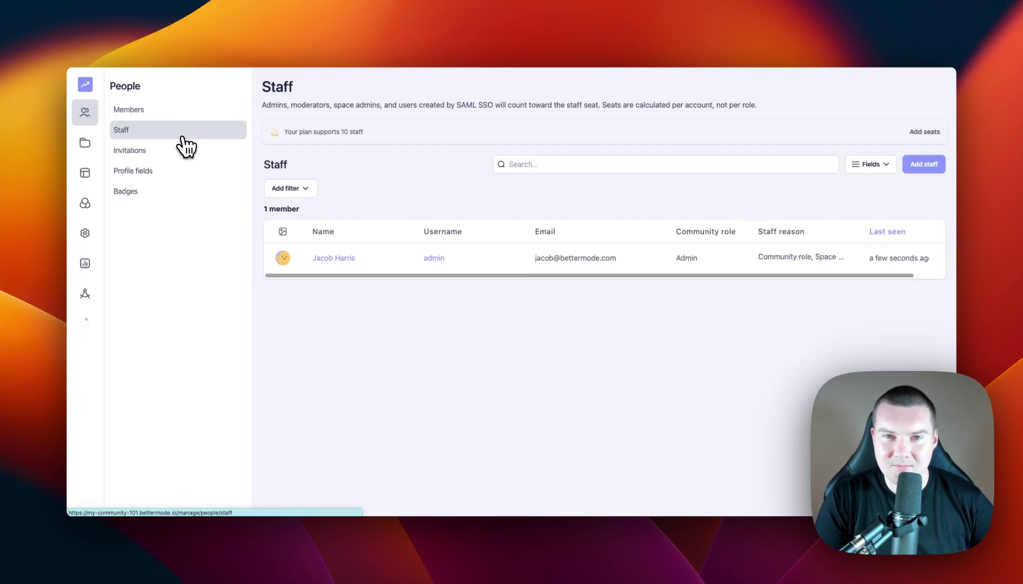
# Review the Content section's posts, spaces and tags lists, then switch to the Design studio.
pyautogui.click(85, 143)
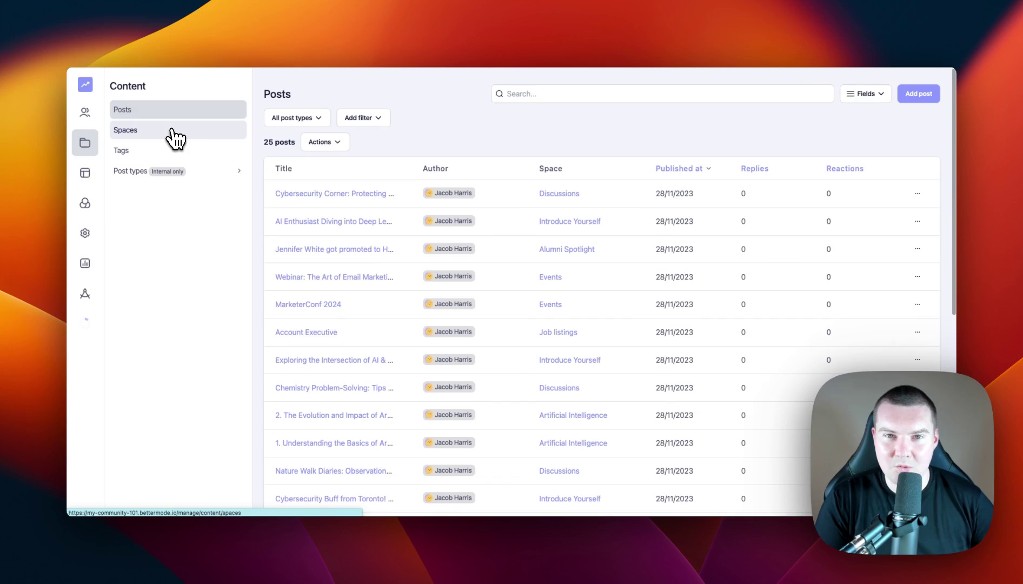
pyautogui.click(175, 139)
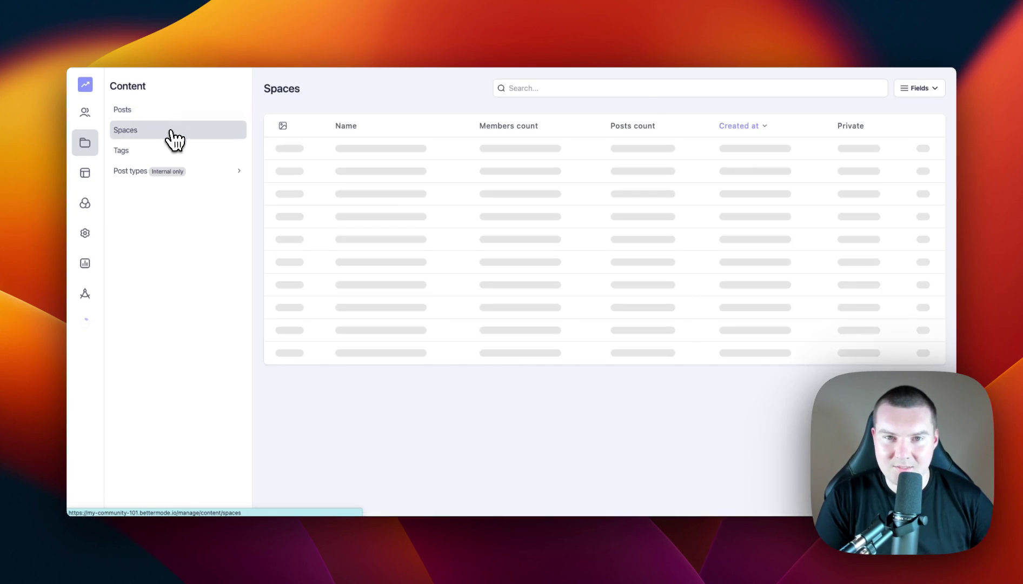
pyautogui.click(167, 151)
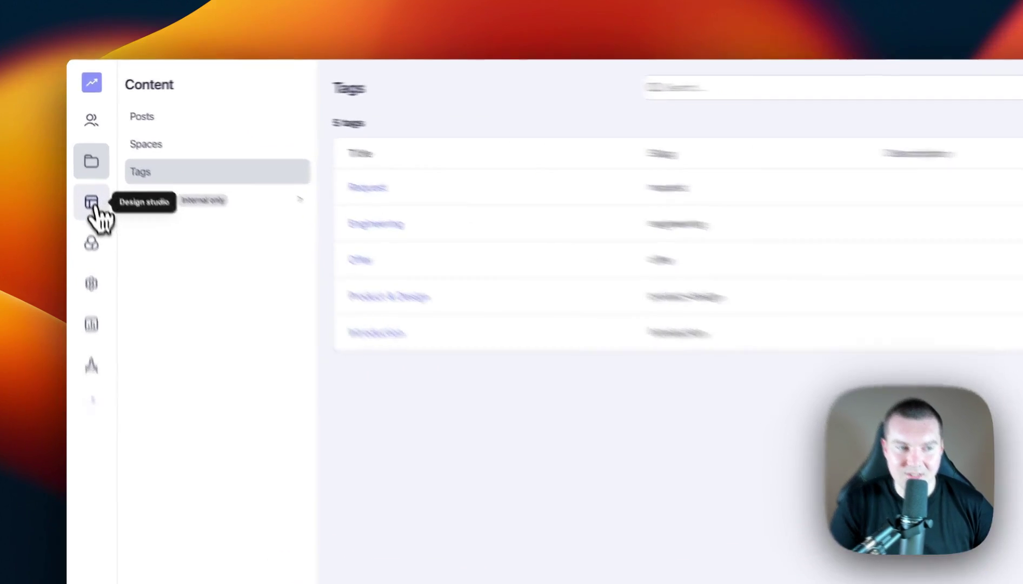
pyautogui.click(85, 173)
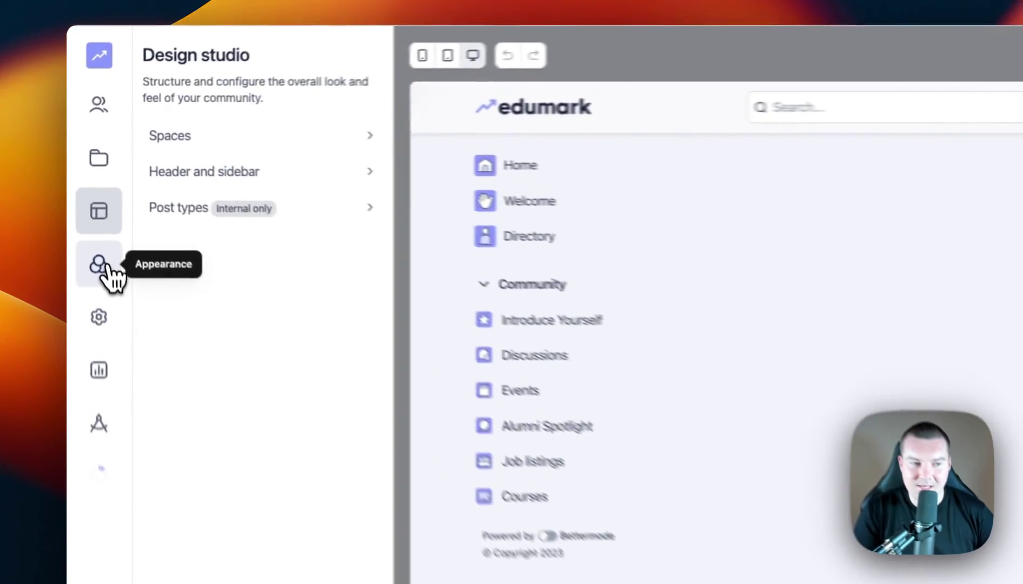
# Check the Appearance options, then view Settings > Community settings with General and Homepage settings.
pyautogui.click(86, 203)
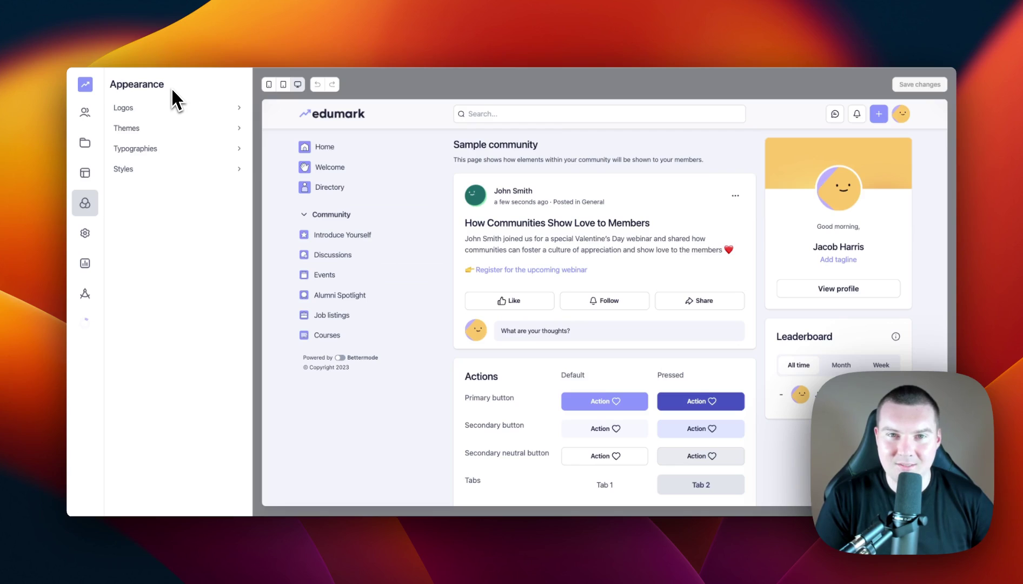
pyautogui.click(85, 233)
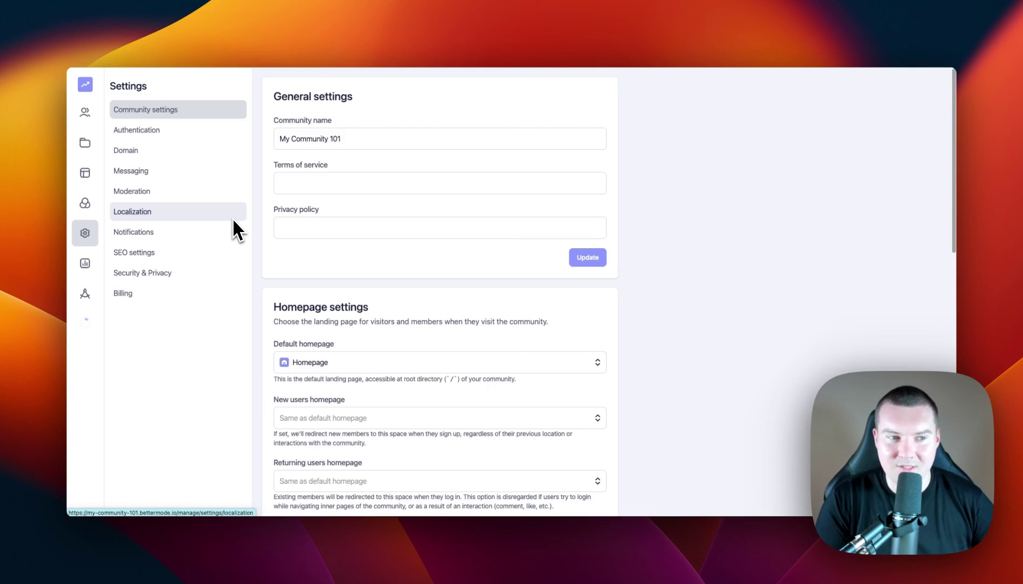
# View the Authentication, Moderation and Security & Privacy settings, then the 7-day Reports overview.
pyautogui.click(205, 136)
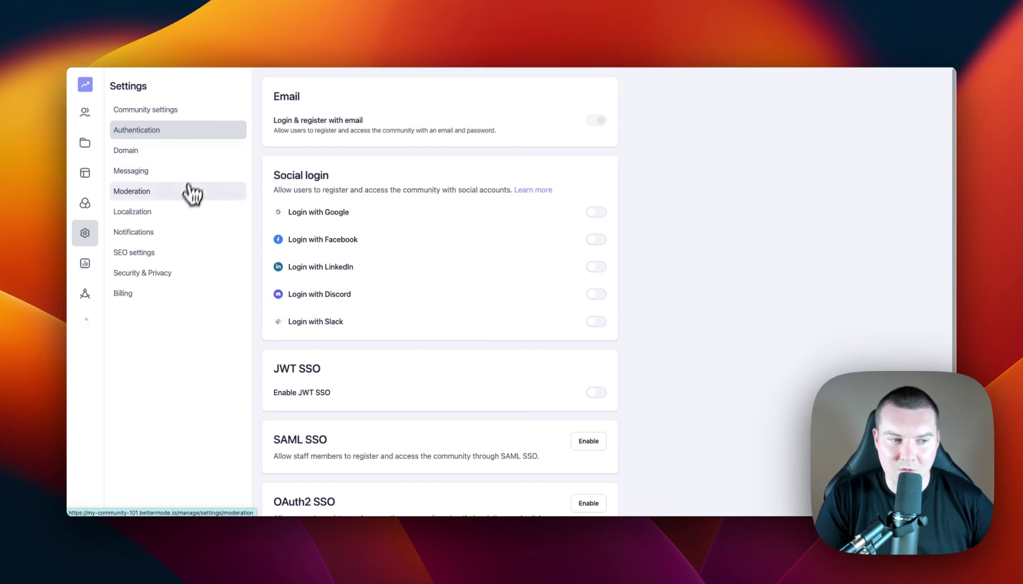
pyautogui.click(187, 204)
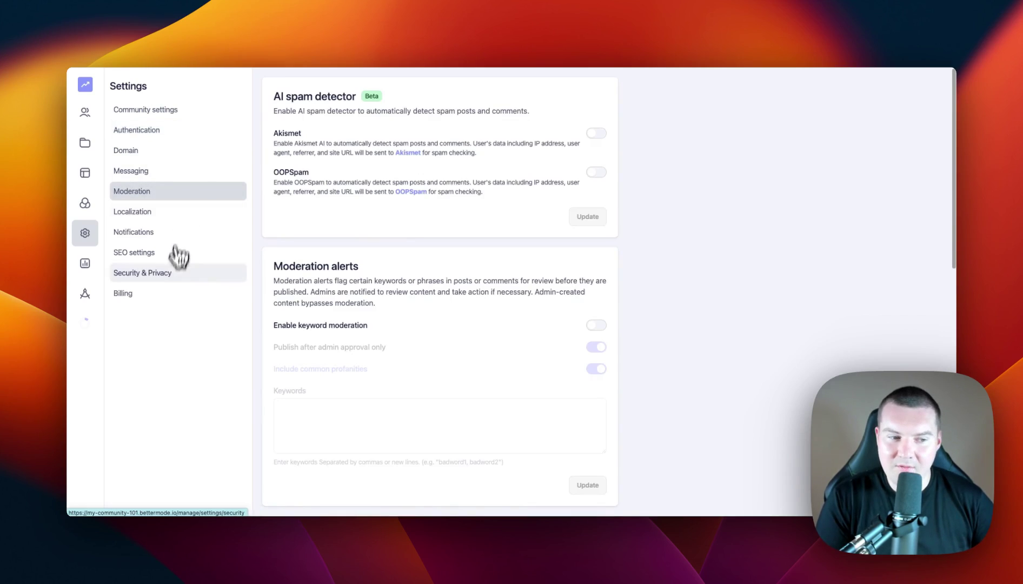
pyautogui.click(176, 279)
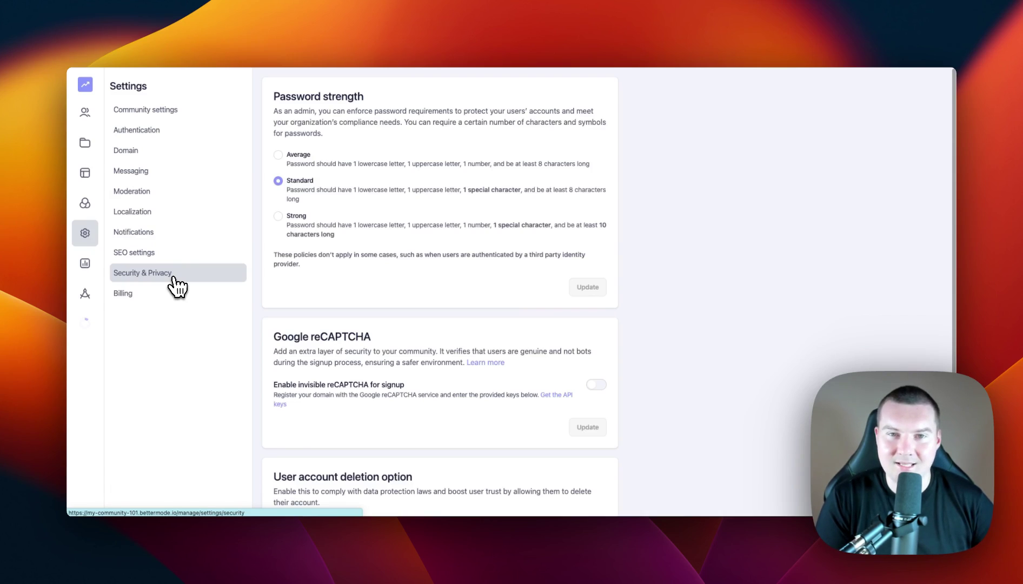
pyautogui.click(85, 263)
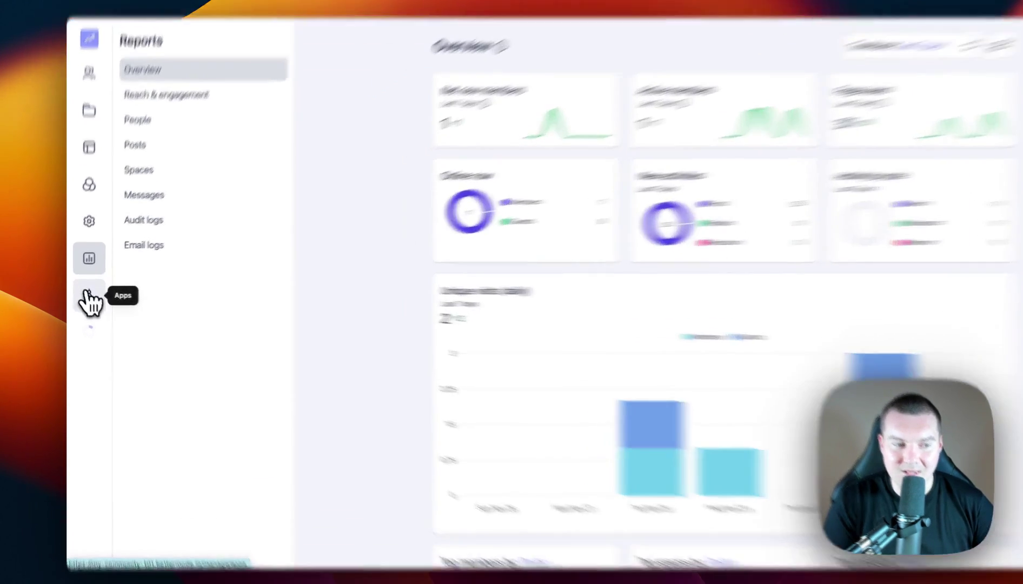
# Browse the Apps integrations list, then return to the Edumark community home page.
pyautogui.click(84, 294)
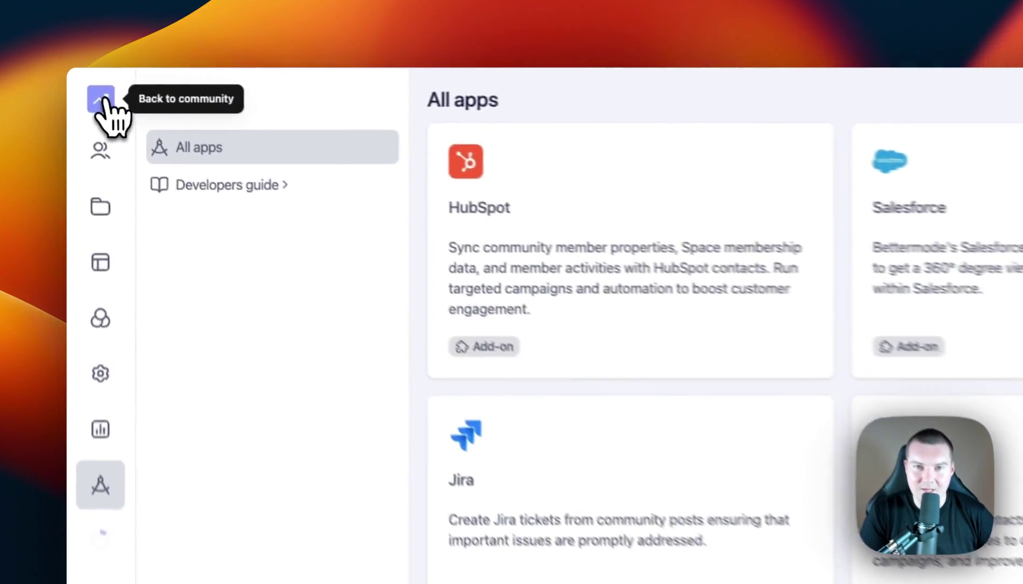
pyautogui.click(85, 85)
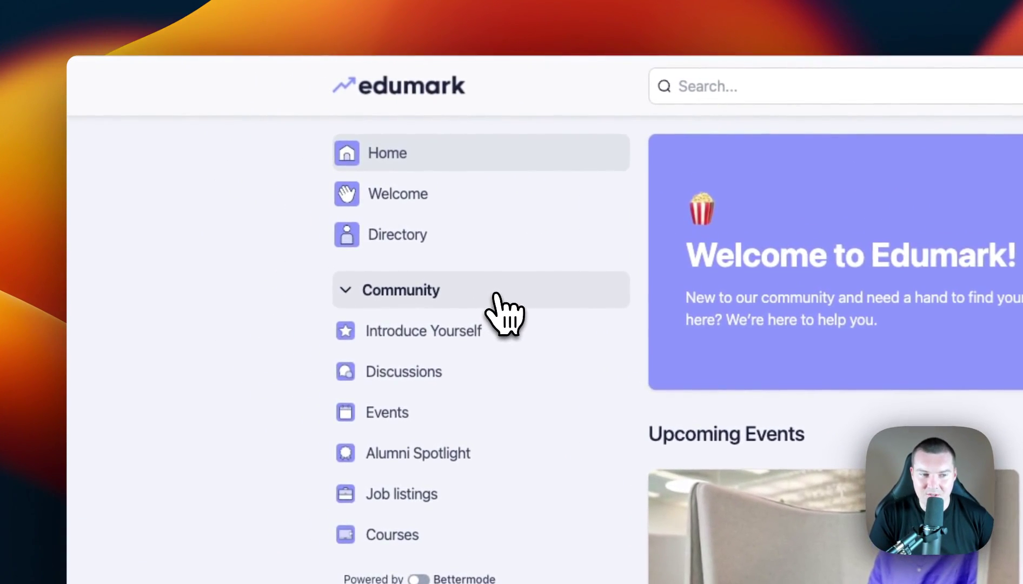
# Visit Introduce Yourself, Discussions, Events, Alumni Spotlight, Job listings and Courses under Community.
pyautogui.click(491, 295)
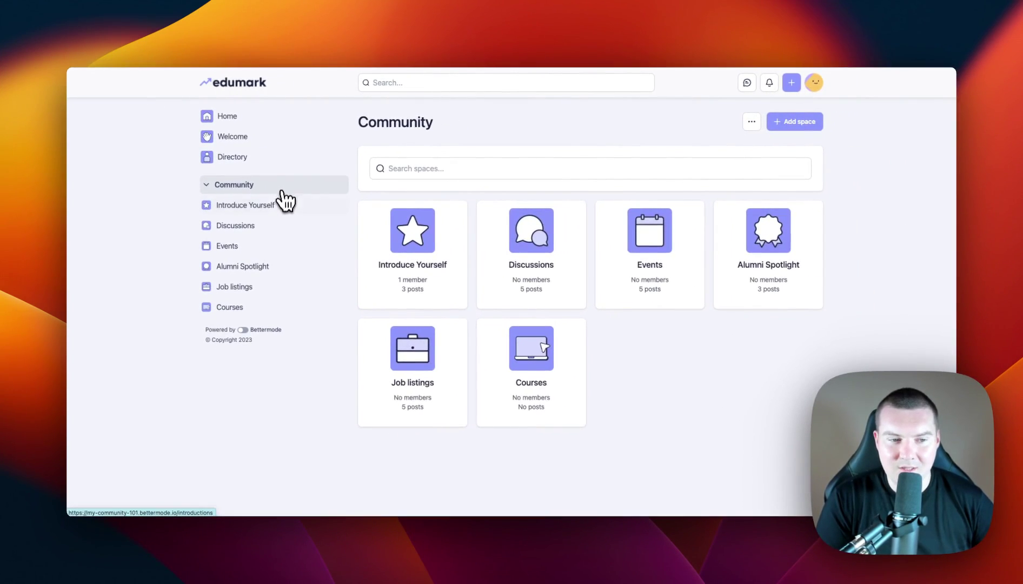
pyautogui.click(284, 203)
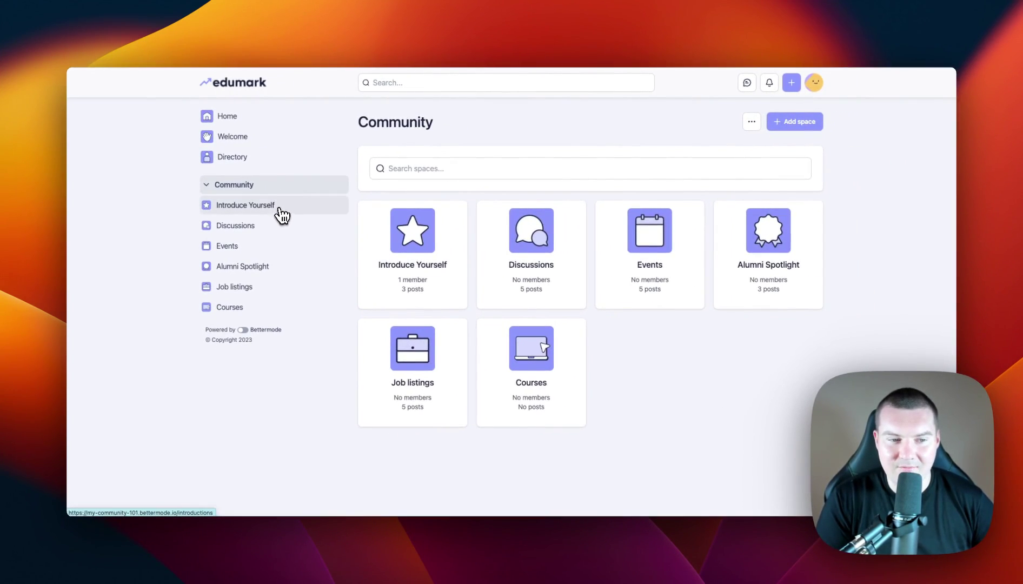
pyautogui.click(279, 228)
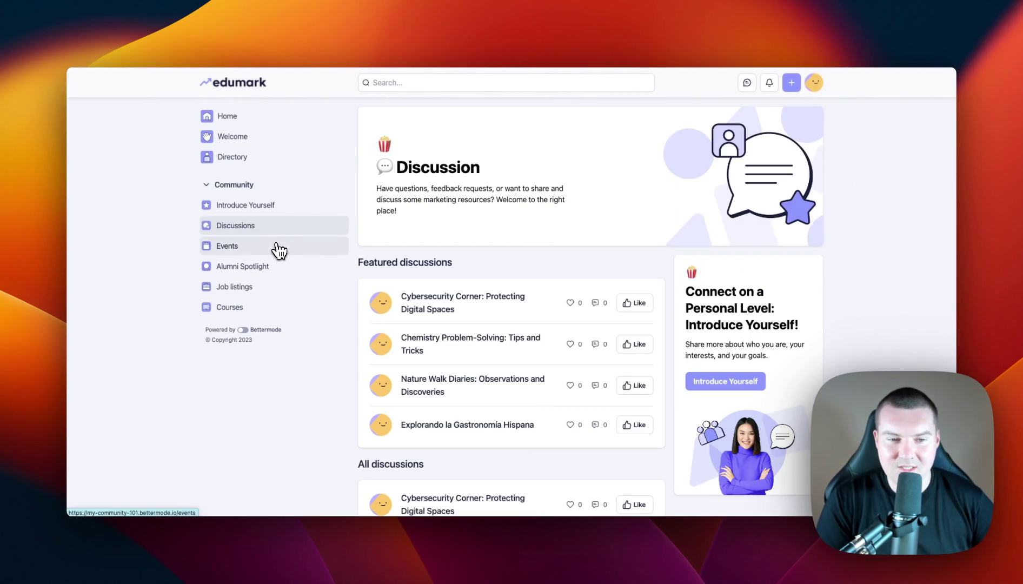
pyautogui.click(275, 248)
pyautogui.click(274, 267)
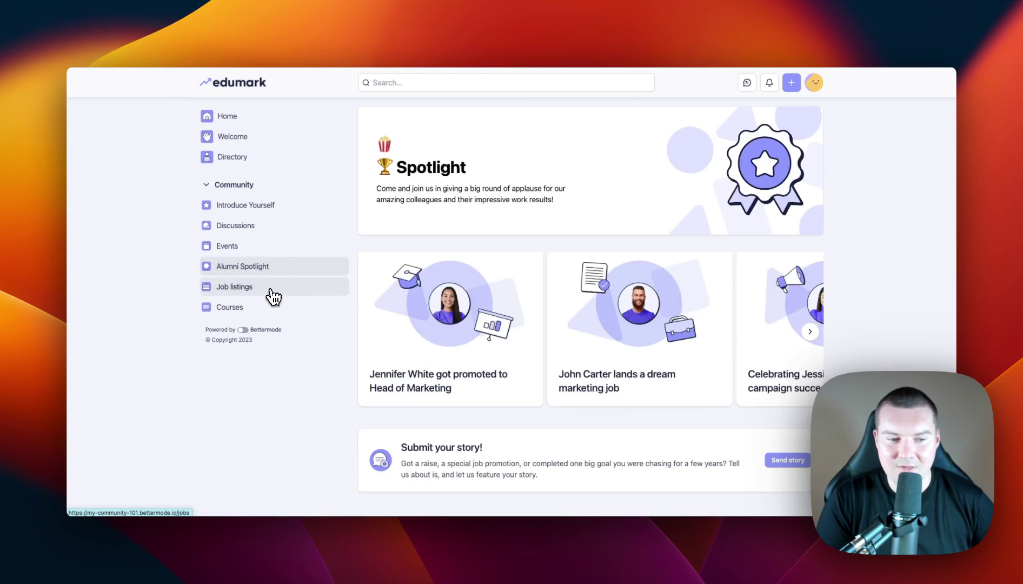
pyautogui.click(270, 289)
pyautogui.click(269, 315)
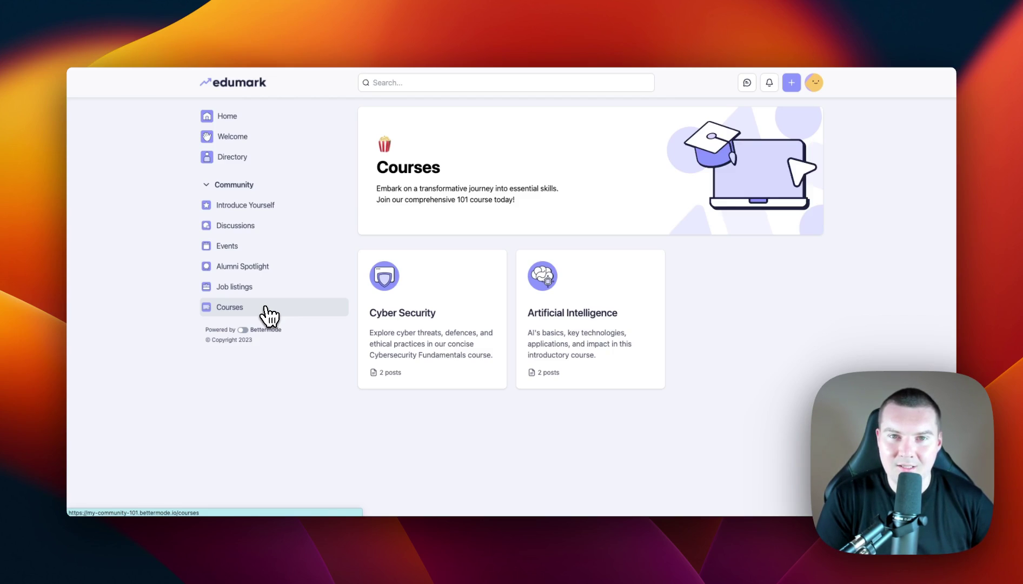
# Return to Administration's Design studio Spaces panel and expand the Community collection's spaces.
pyautogui.click(814, 83)
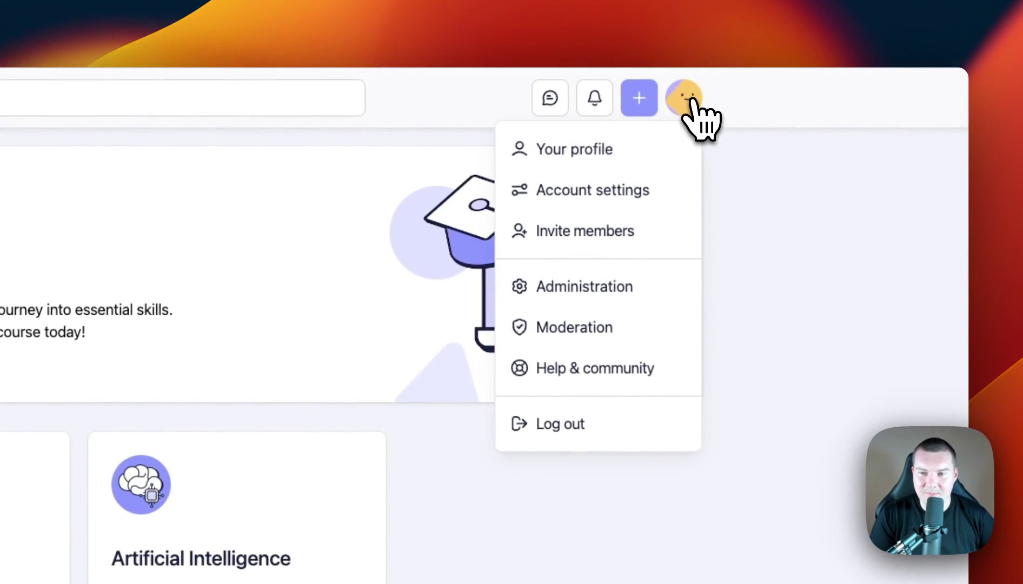
pyautogui.click(598, 297)
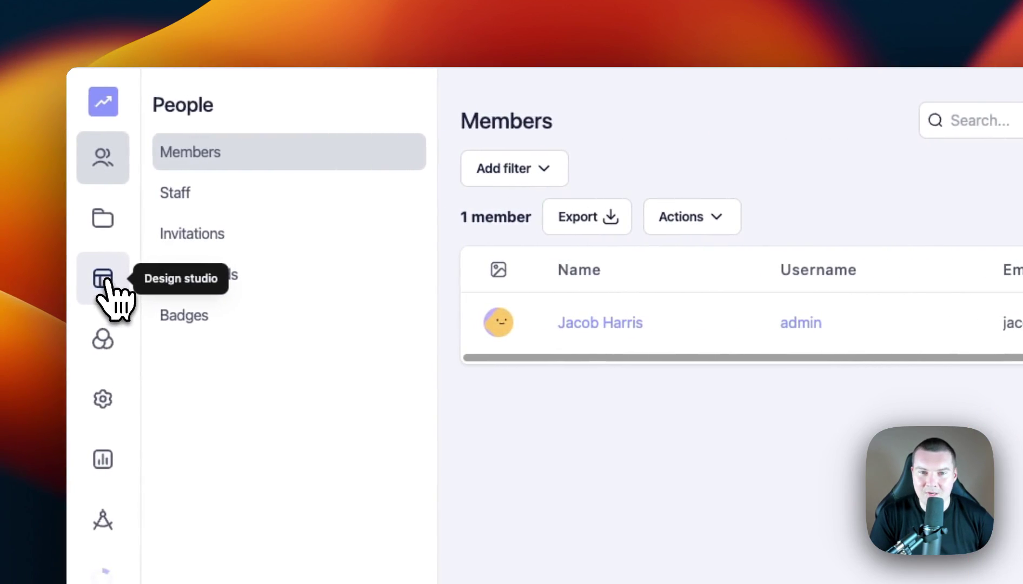
pyautogui.click(106, 279)
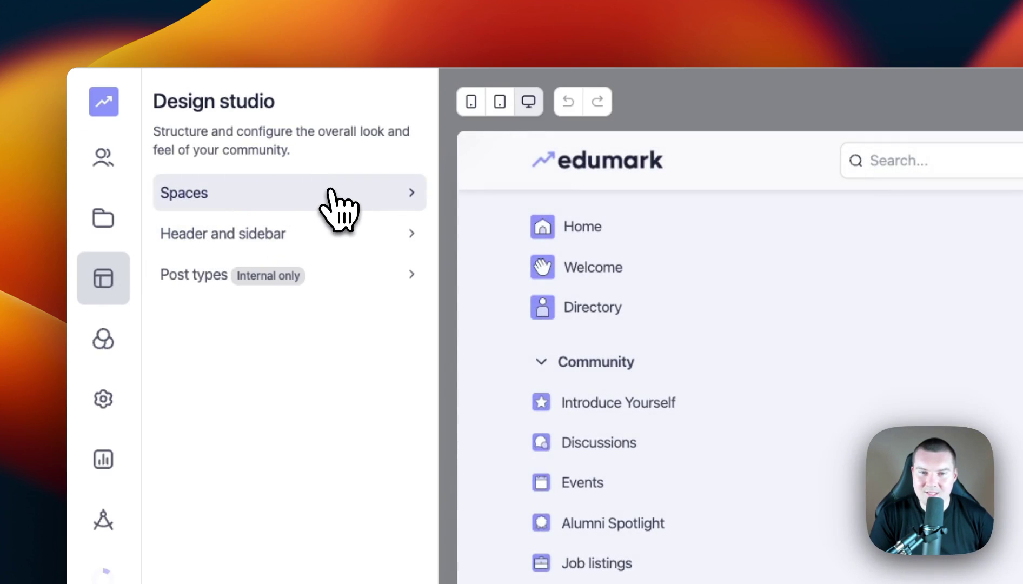
pyautogui.click(331, 192)
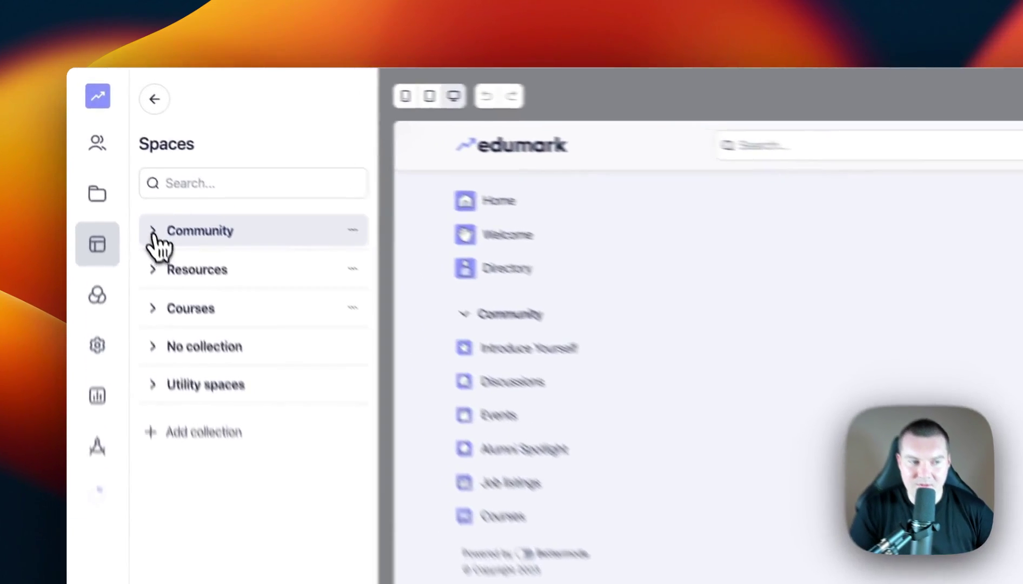
pyautogui.click(154, 234)
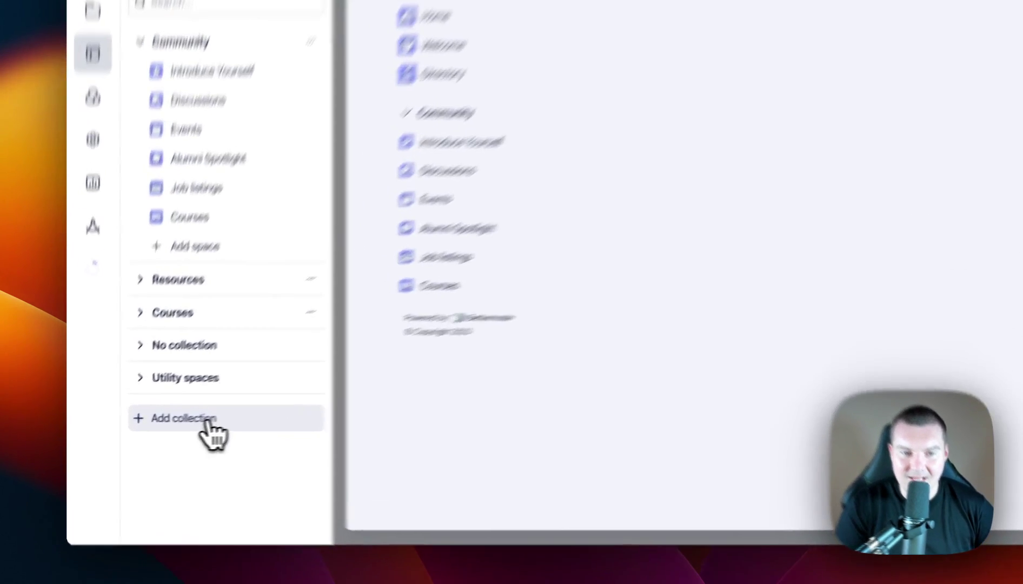
# Create a collection named 'New collection' described as 'This is a new collection'.
pyautogui.click(167, 432)
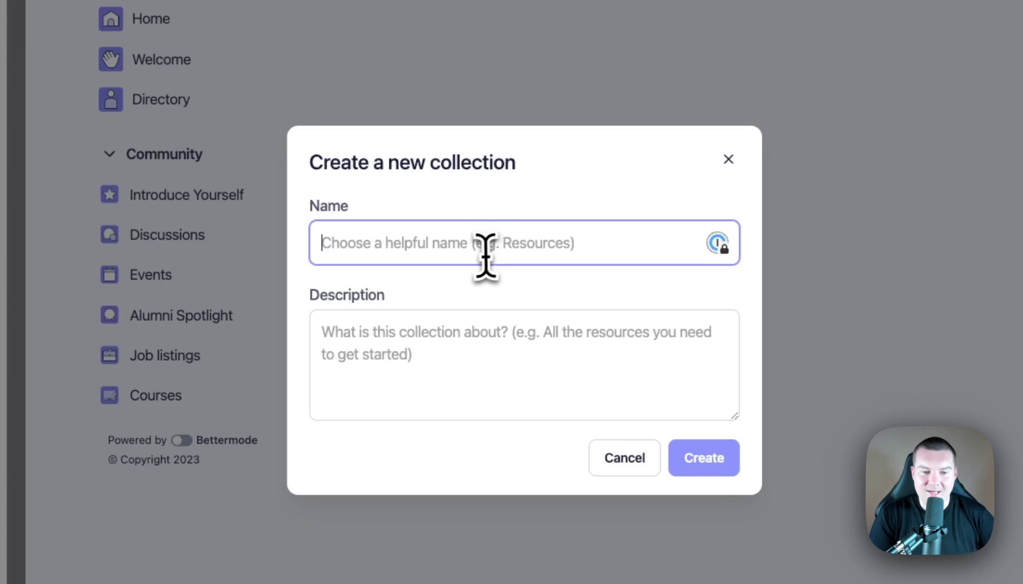
pyautogui.write('N')
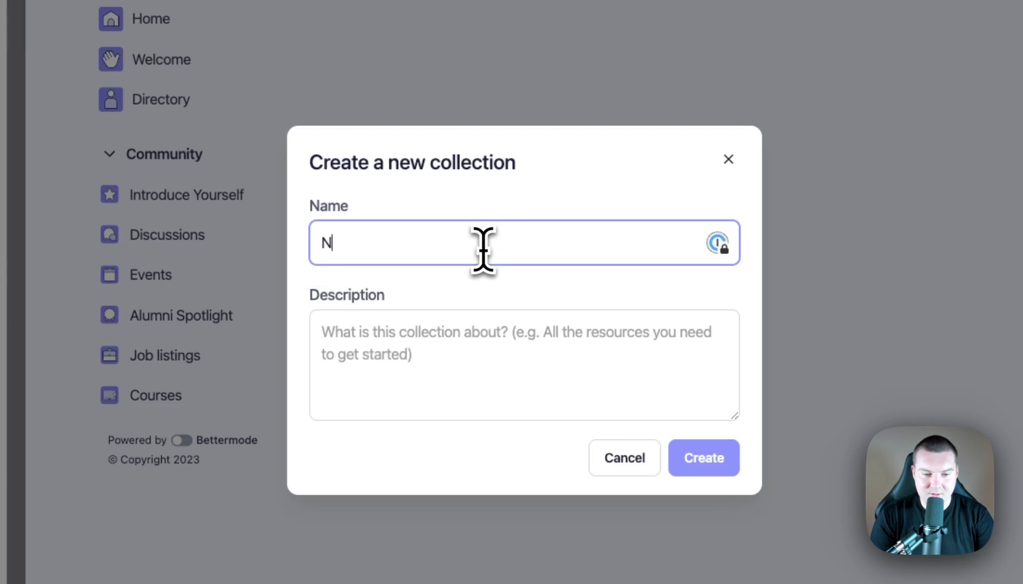
pyautogui.write('ew collection')
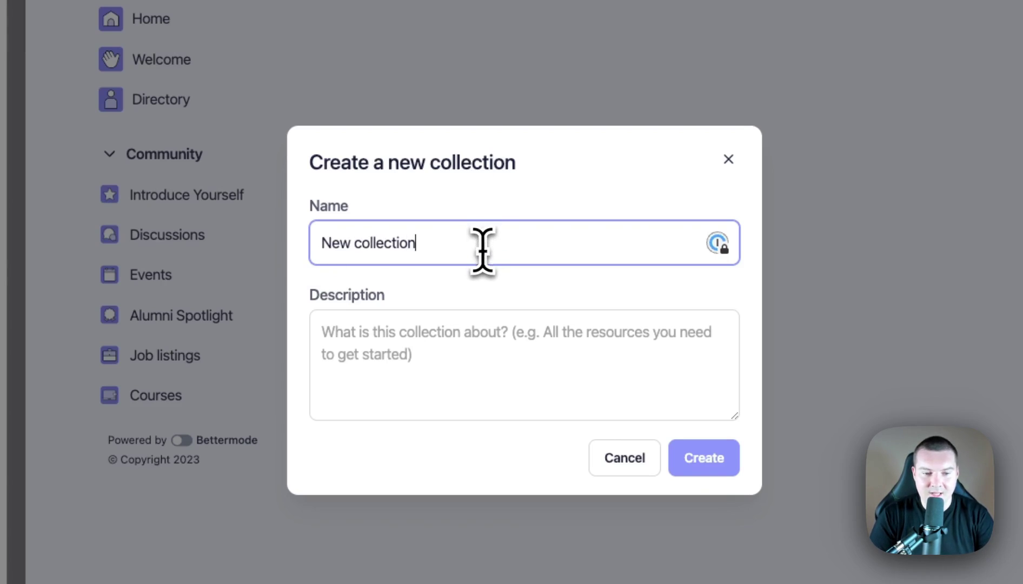
pyautogui.click(388, 350)
pyautogui.write('This')
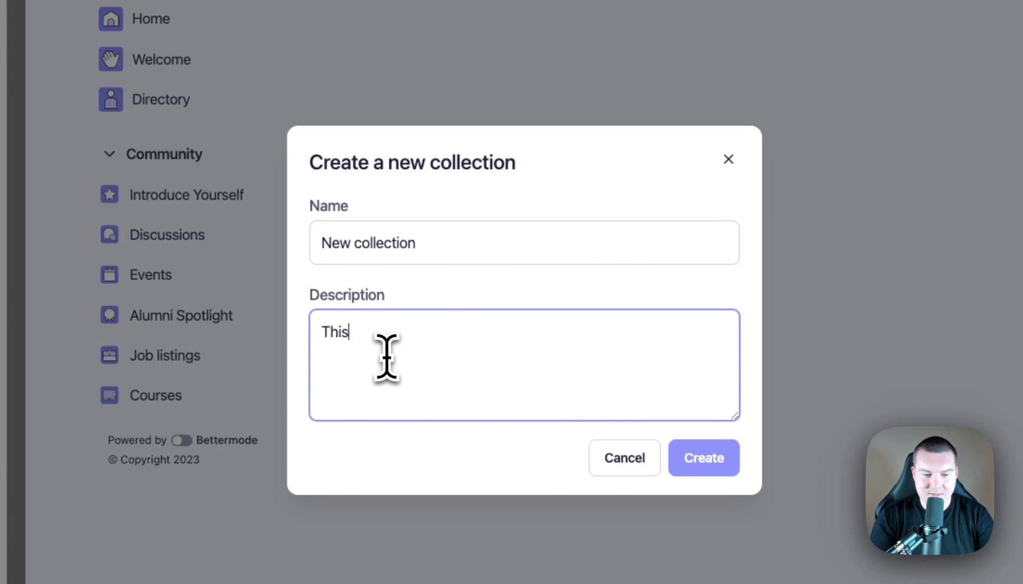
pyautogui.write(' is a new collec')
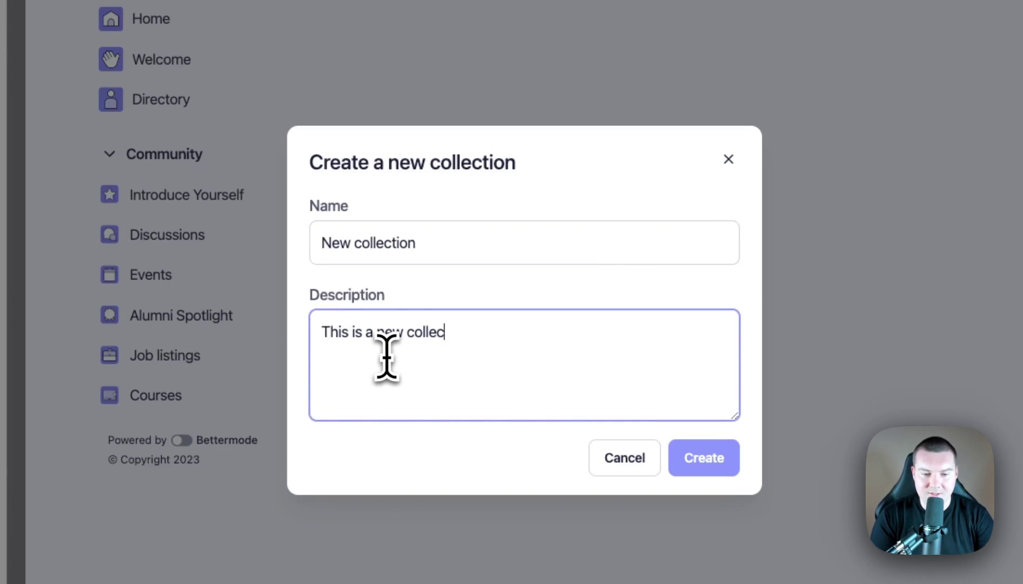
pyautogui.write('tion')
pyautogui.click(702, 458)
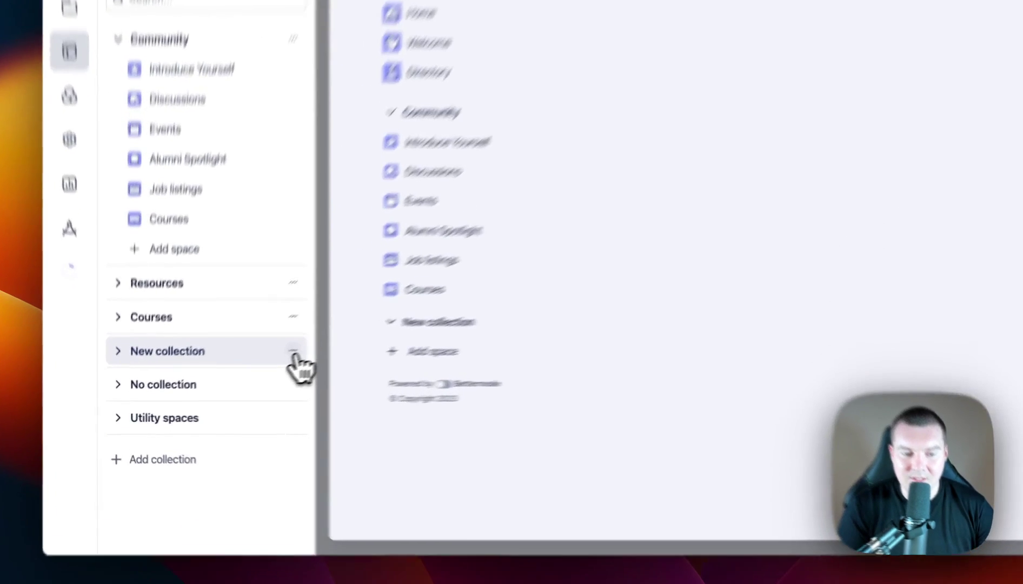
pyautogui.click(237, 377)
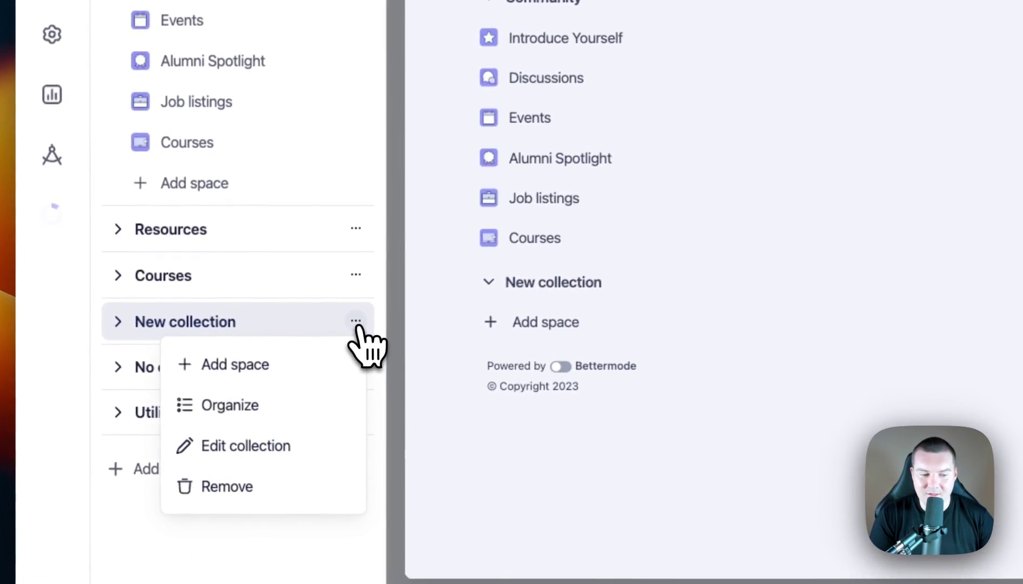
pyautogui.click(315, 446)
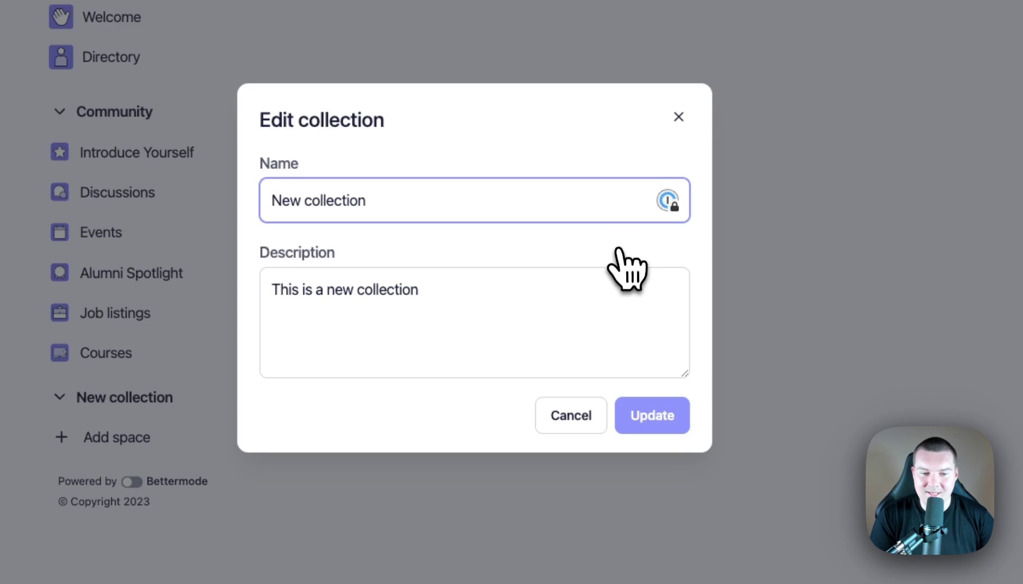
pyautogui.click(649, 416)
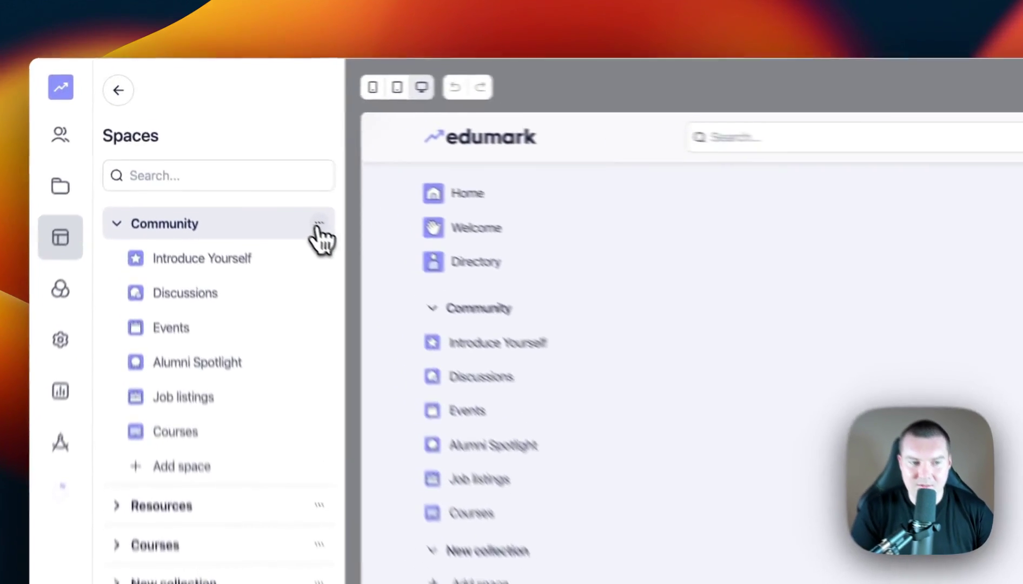
# Organize Community so Discussions follows Events and Alumni Spotlight follows Job listings, then save.
pyautogui.click(237, 165)
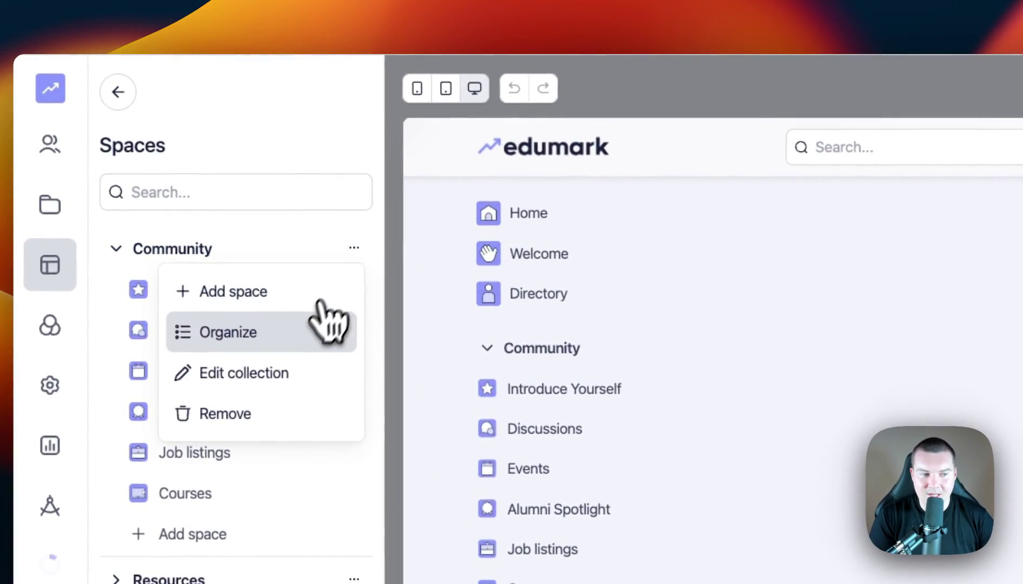
pyautogui.click(293, 337)
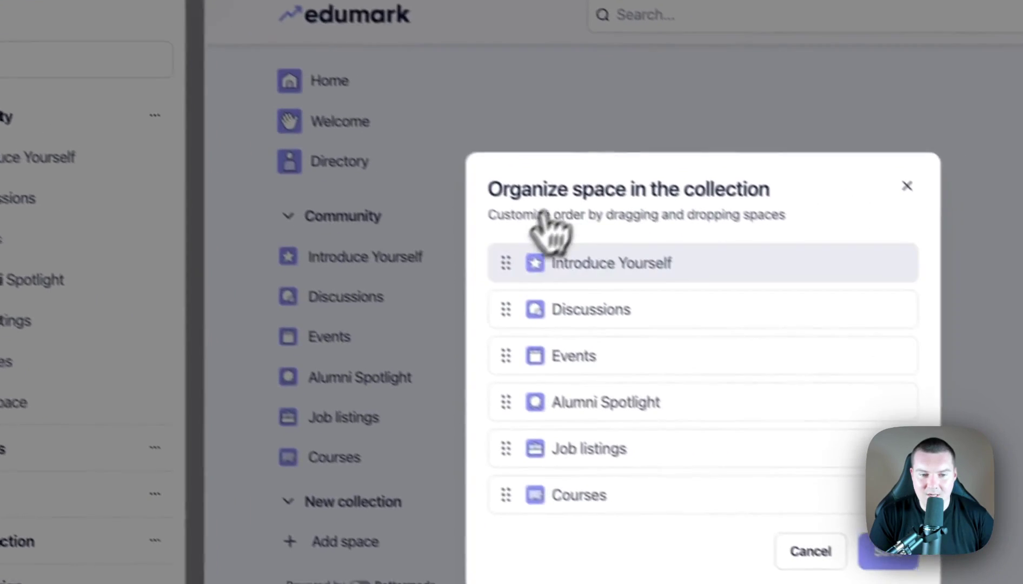
pyautogui.moveTo(475, 258); pyautogui.dragTo(472, 429)
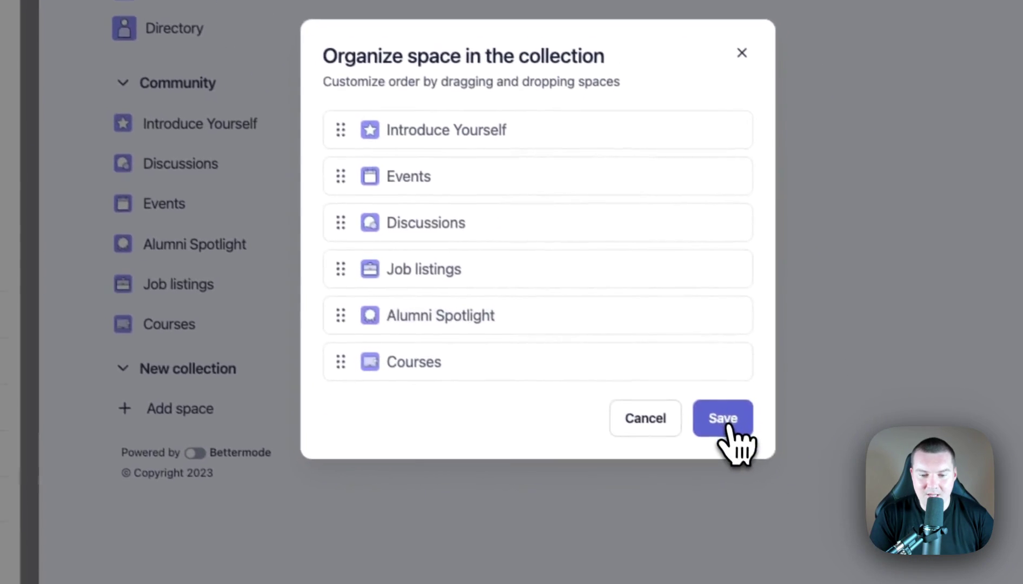
pyautogui.click(855, 531)
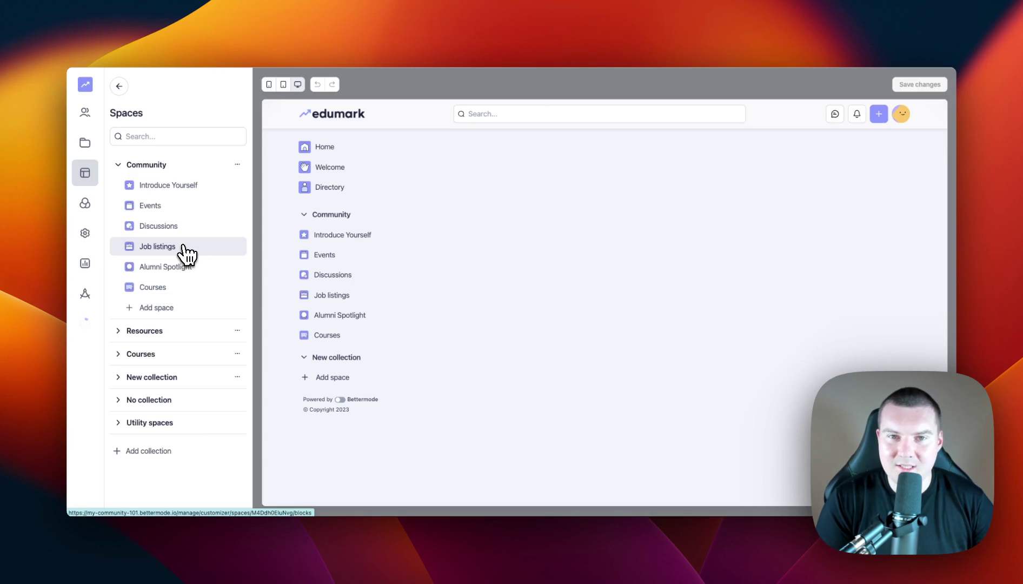
# Collapse Community, expand New collection and begin adding a space to it.
pyautogui.click(201, 163)
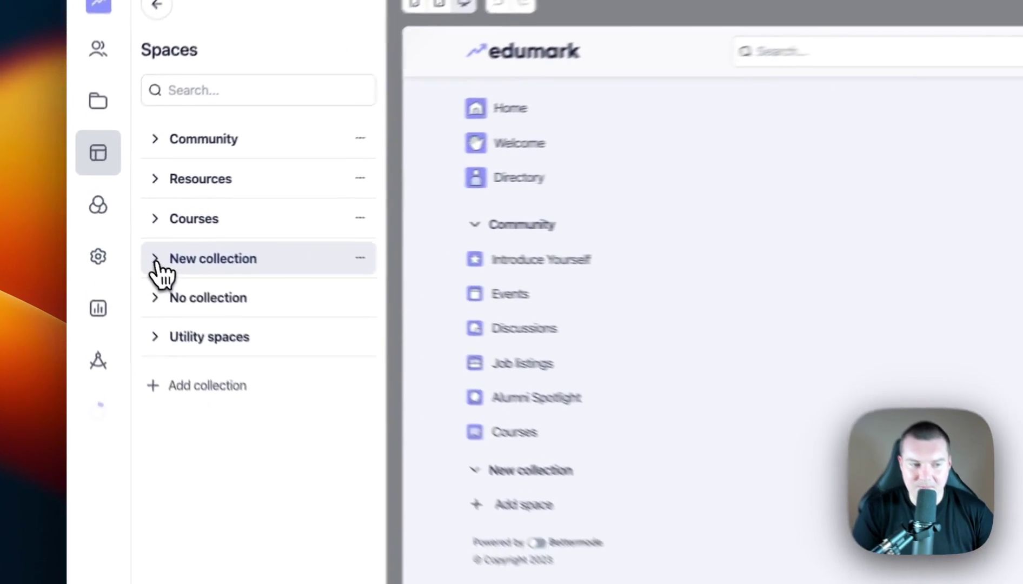
pyautogui.click(118, 234)
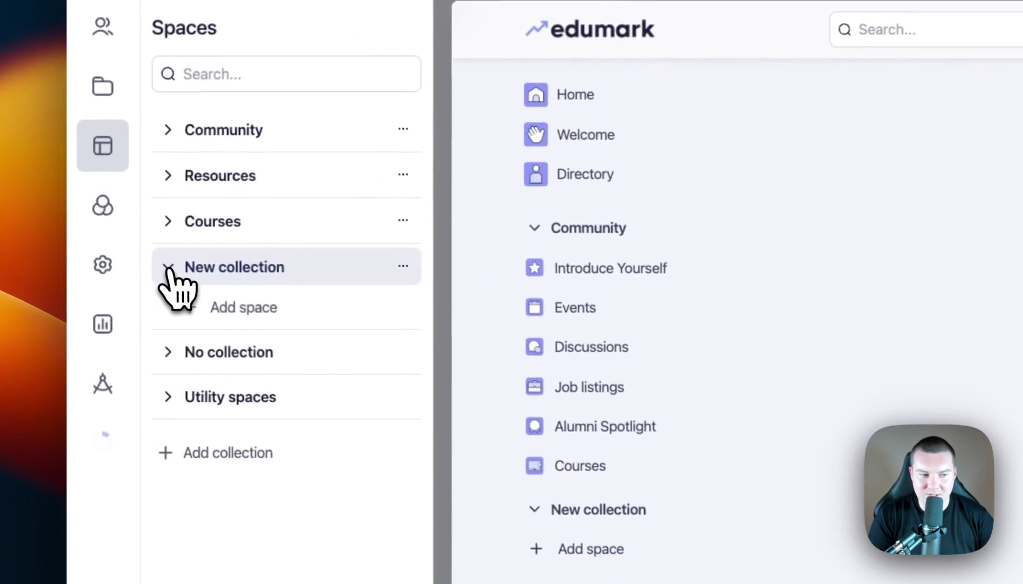
pyautogui.click(252, 312)
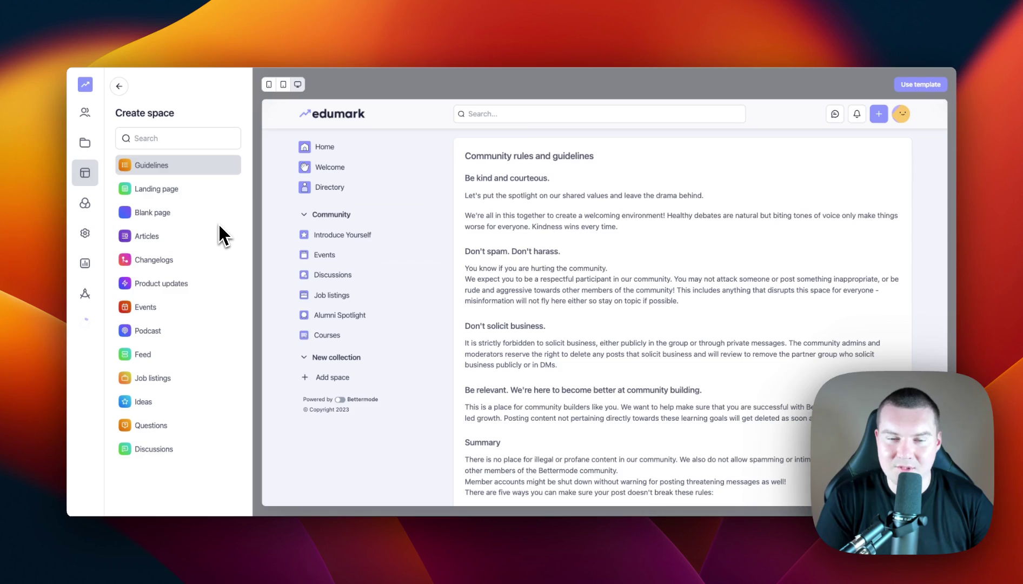
# Preview each space template from Landing page through Questions, ending on Discussions.
pyautogui.click(222, 192)
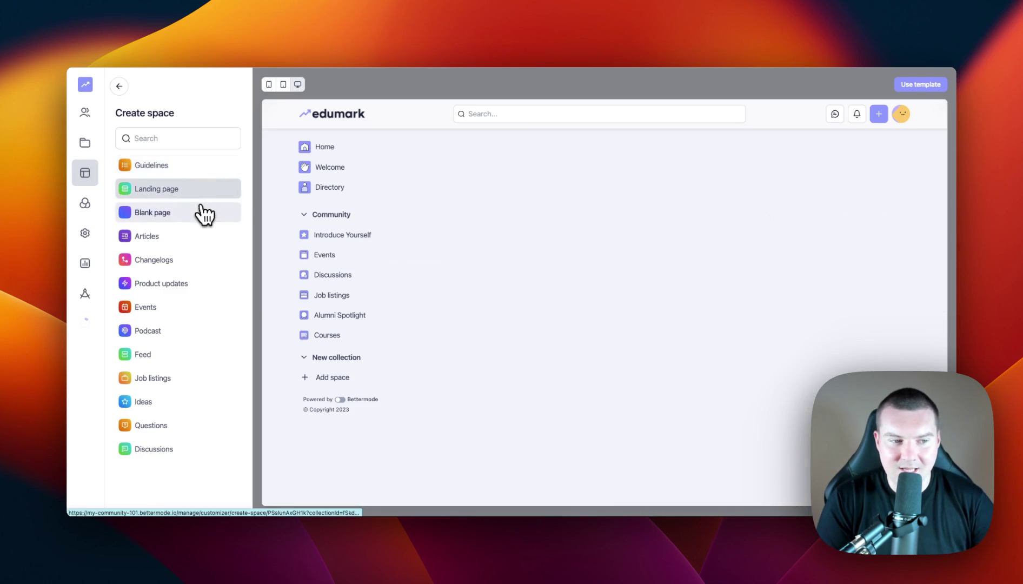
pyautogui.click(196, 216)
pyautogui.click(190, 240)
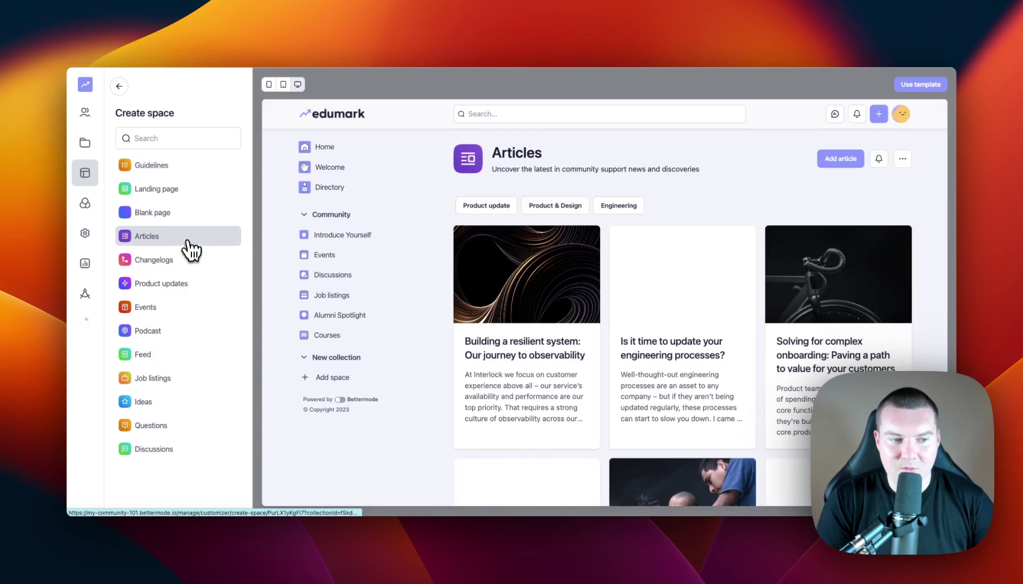
pyautogui.click(187, 264)
pyautogui.click(187, 287)
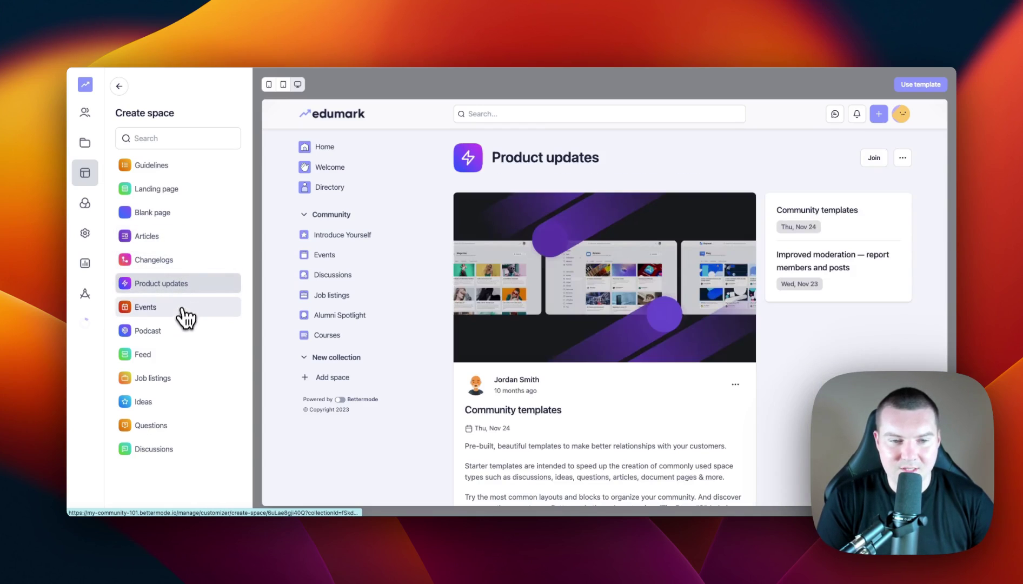
pyautogui.click(183, 311)
pyautogui.click(181, 332)
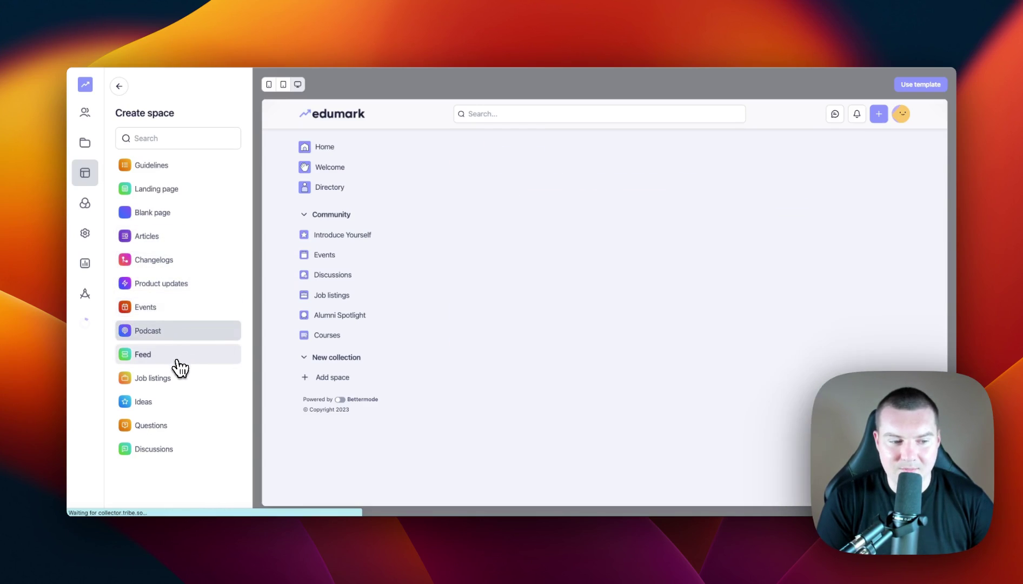
pyautogui.click(180, 355)
pyautogui.click(177, 381)
pyautogui.click(172, 403)
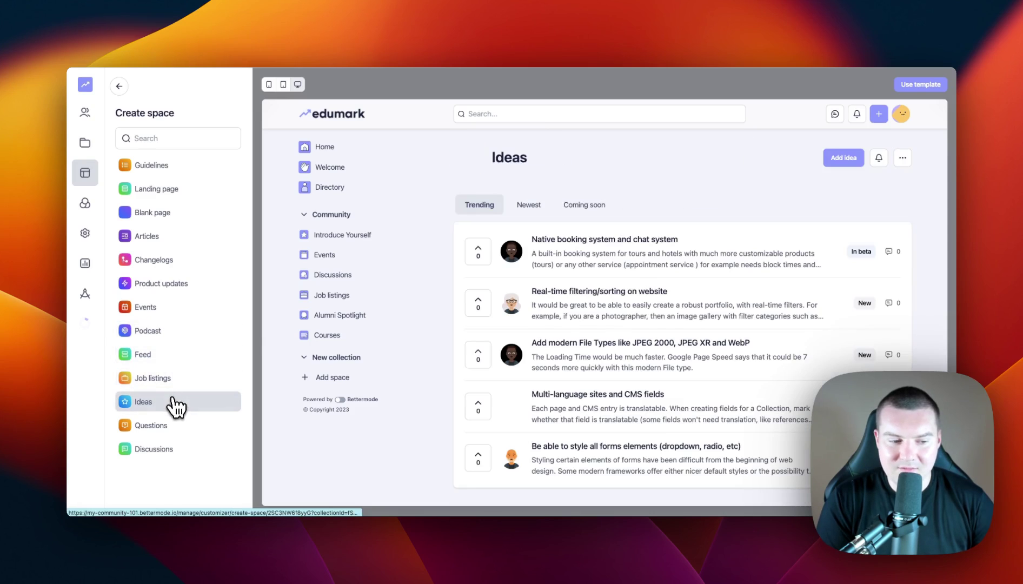
pyautogui.click(177, 431)
pyautogui.click(178, 453)
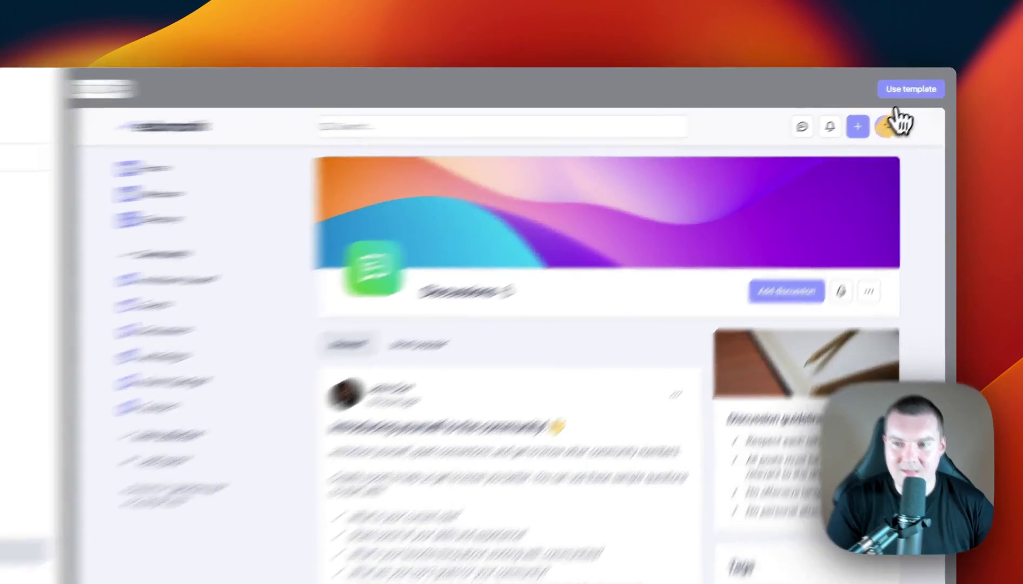
# Start a public Discussions-template space named 'Space' under New collection.
pyautogui.click(919, 85)
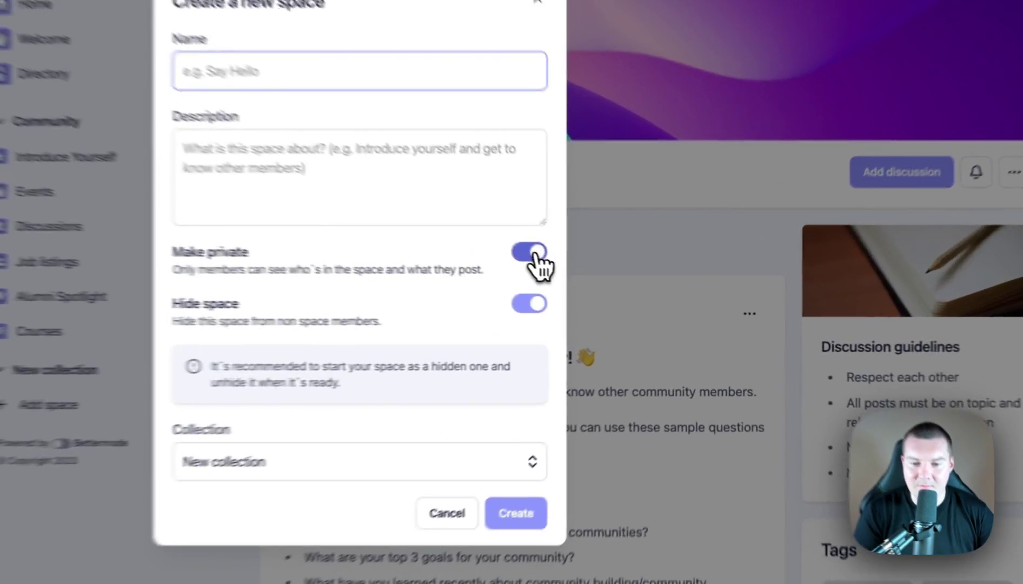
pyautogui.click(608, 289)
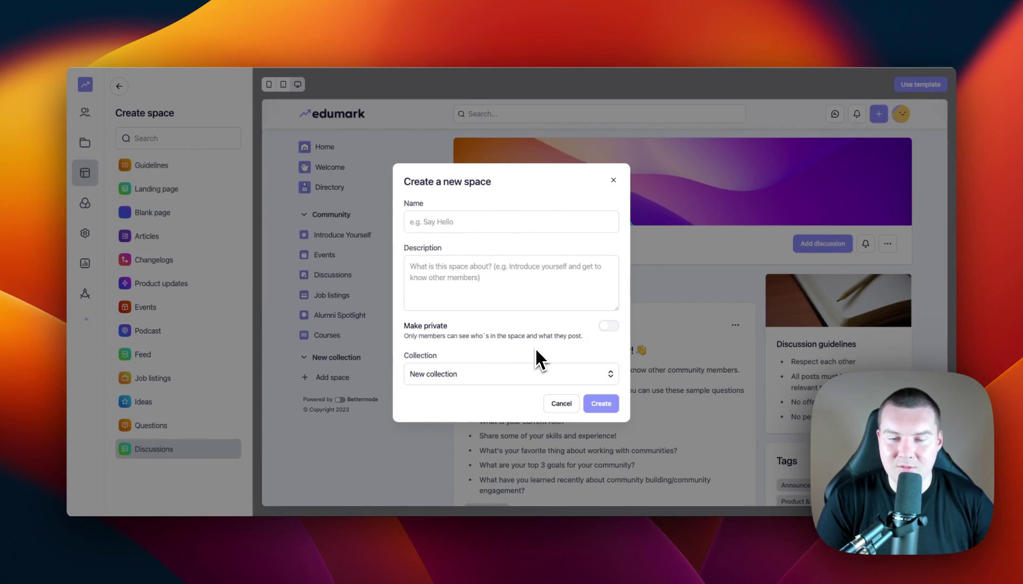
pyautogui.click(534, 376)
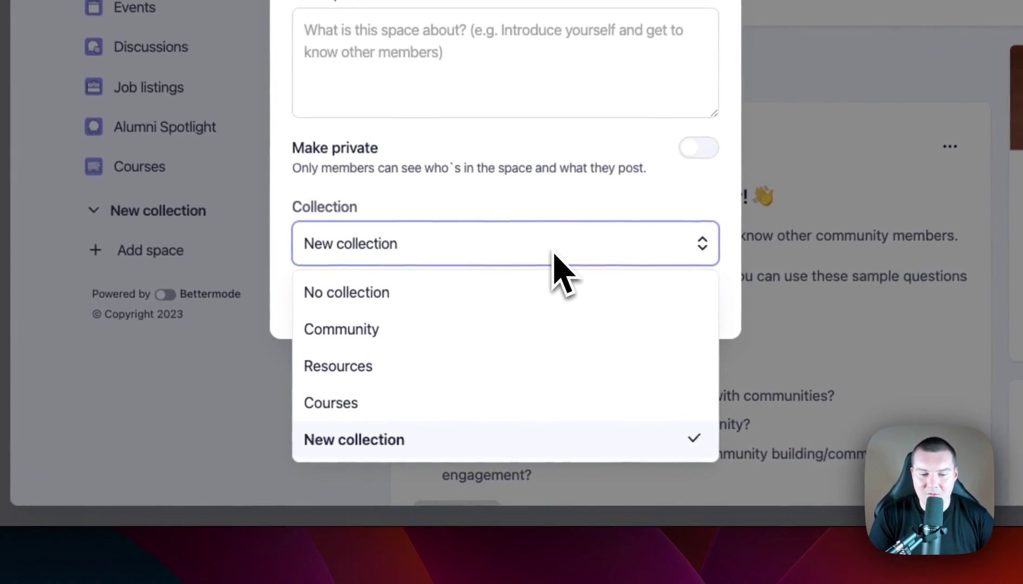
pyautogui.click(468, 439)
pyautogui.click(430, 198)
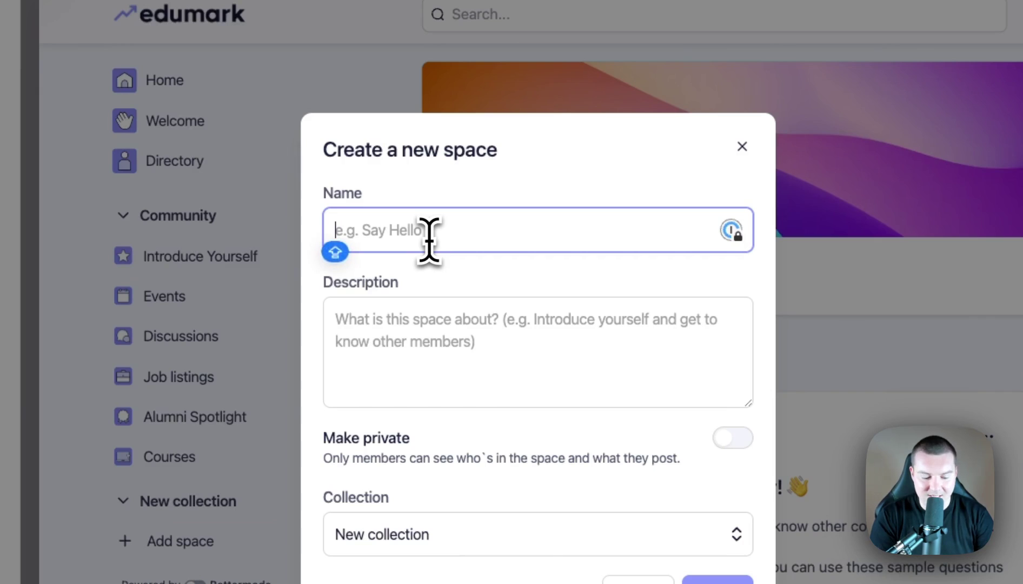
pyautogui.write('Space')
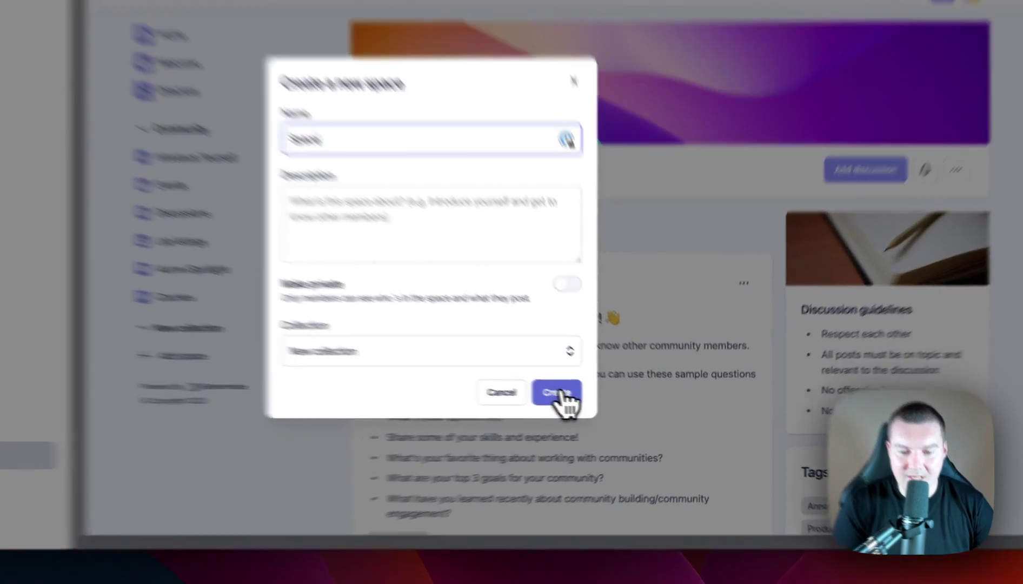
# Create the 'Space' Discussions space so it opens in the design studio.
pyautogui.click(604, 405)
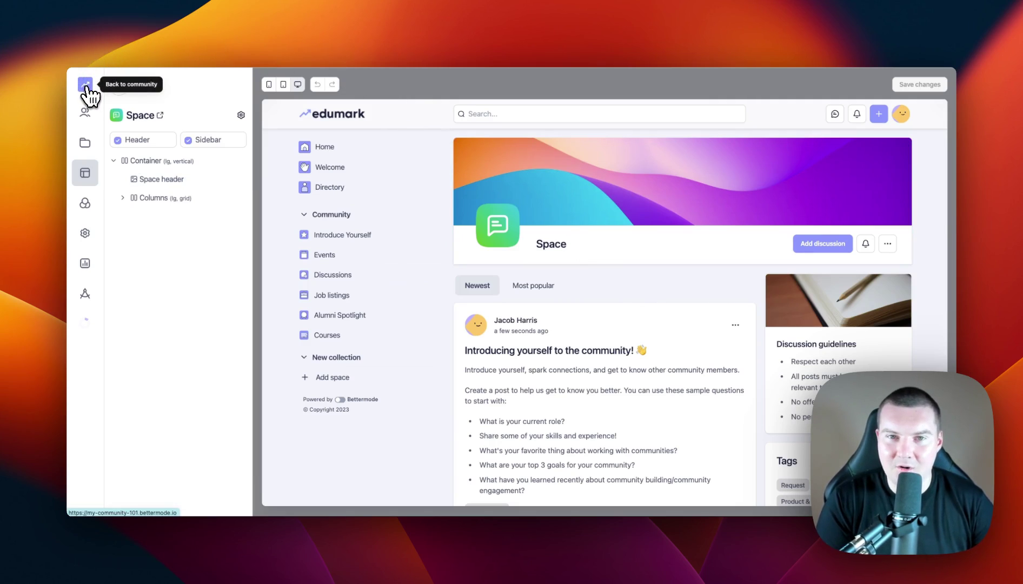
# Leave the design studio and go back to the Edumark community home page.
pyautogui.click(85, 85)
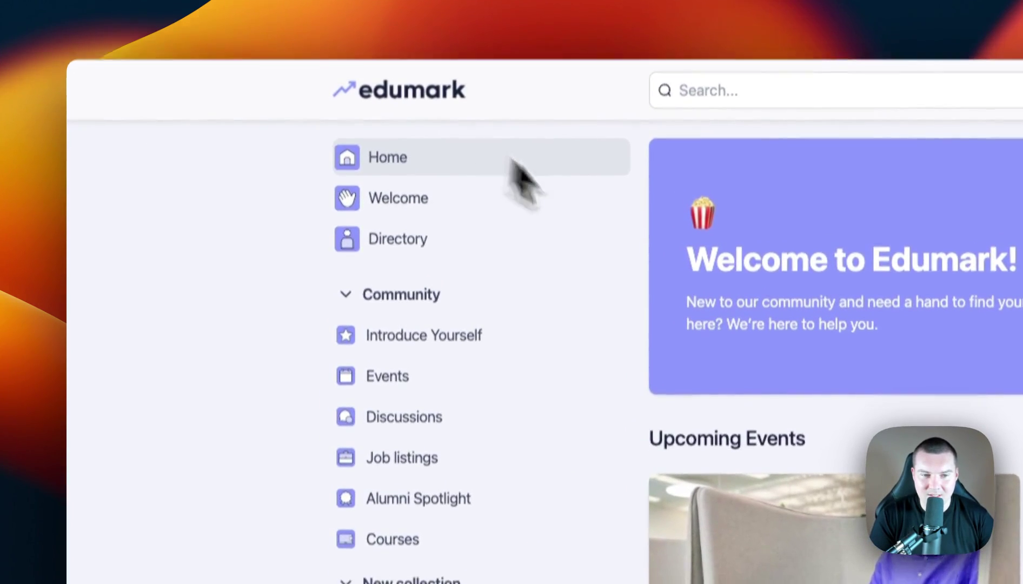